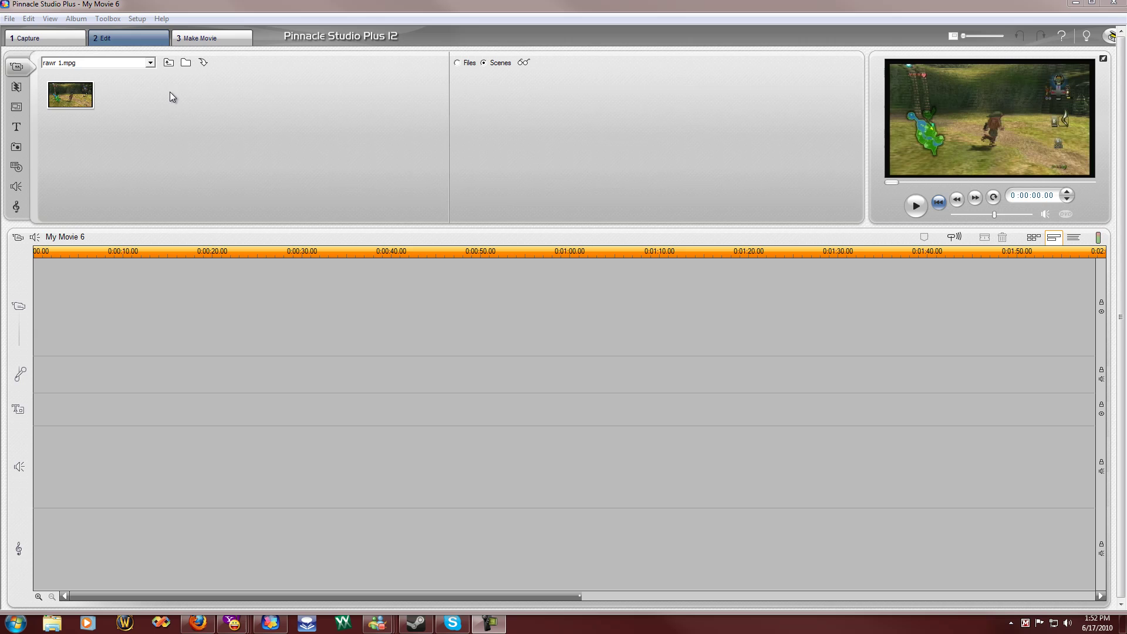
Step: Choose capture from a videotape or video source and dismiss the Dazzle DVC100 no-signal warning
click(27, 38)
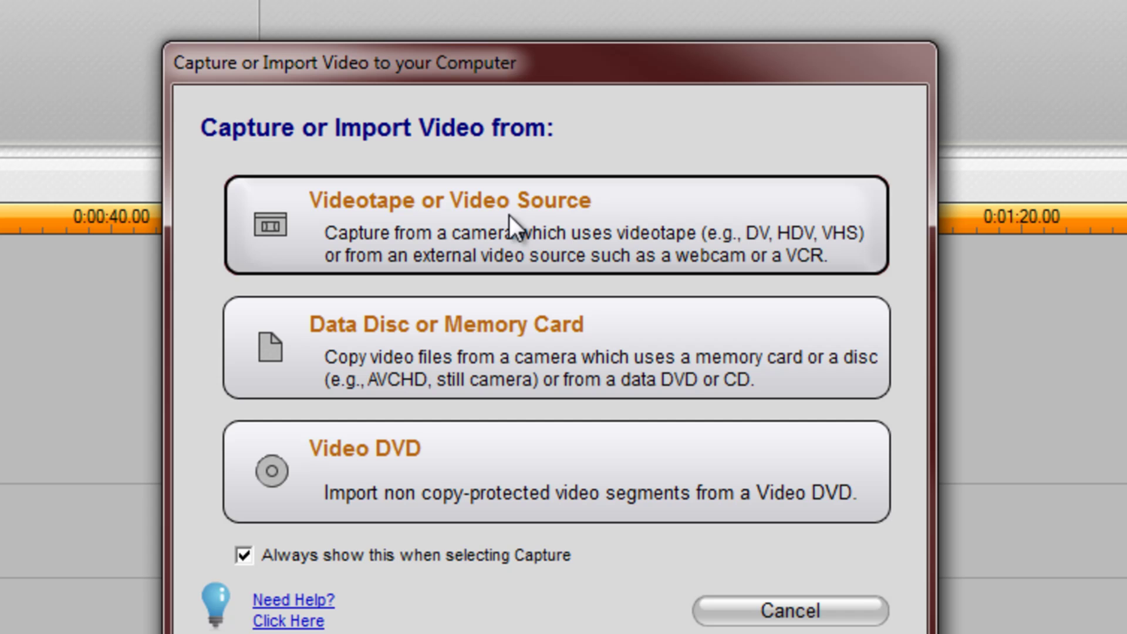
click(703, 226)
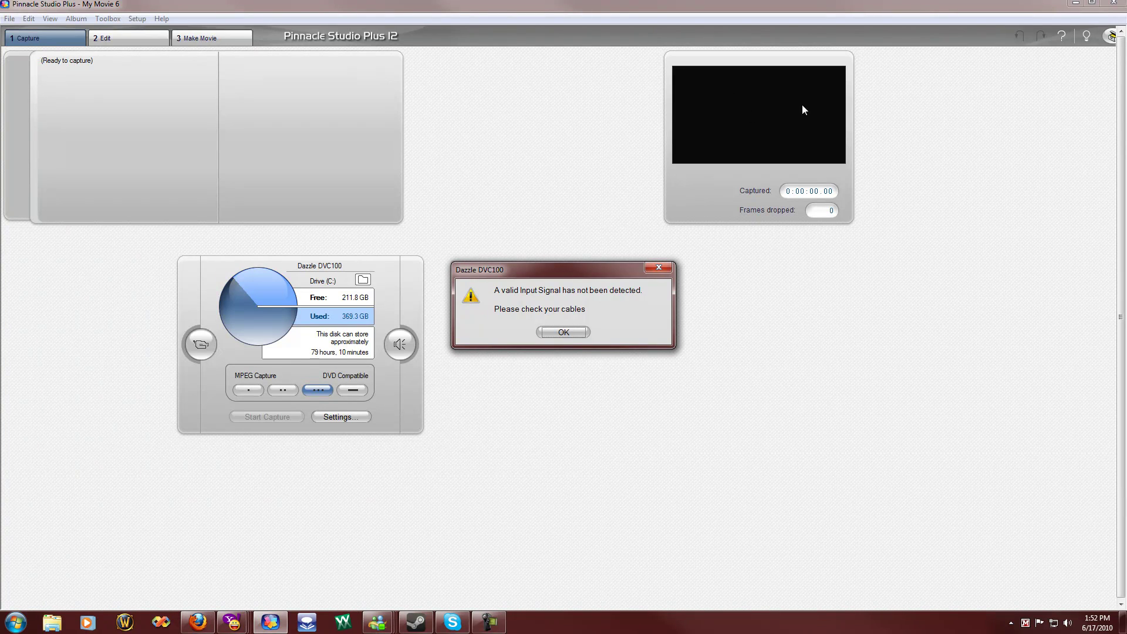
click(563, 332)
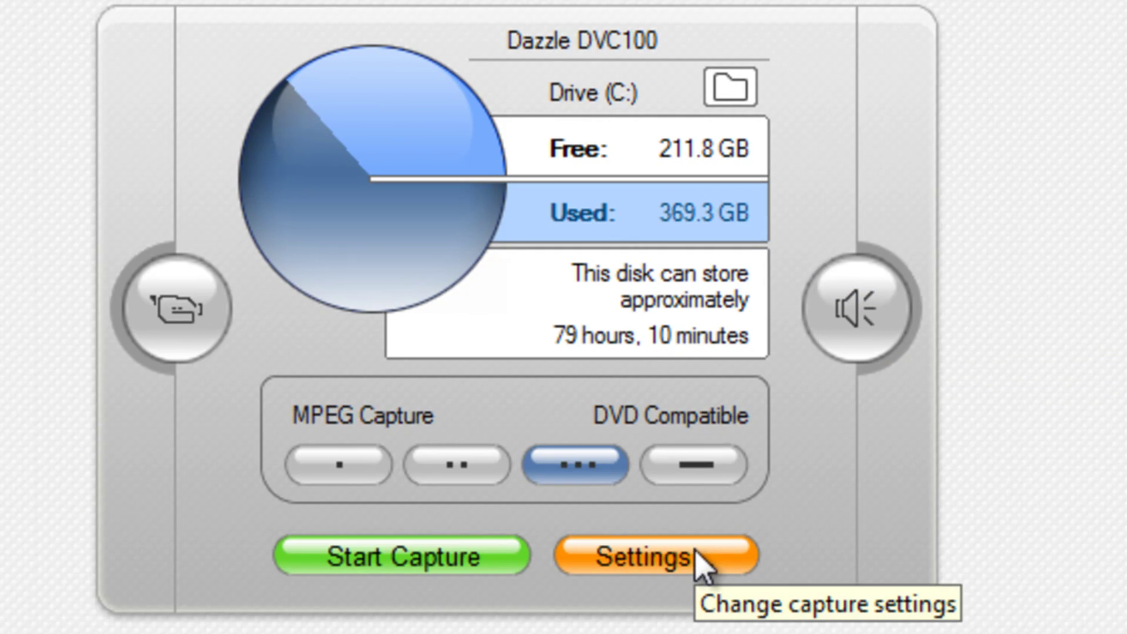
Step: Set the capture source to Dazzle DVC100 video, NTSC TV standard and 16:9 aspect ratio
click(728, 563)
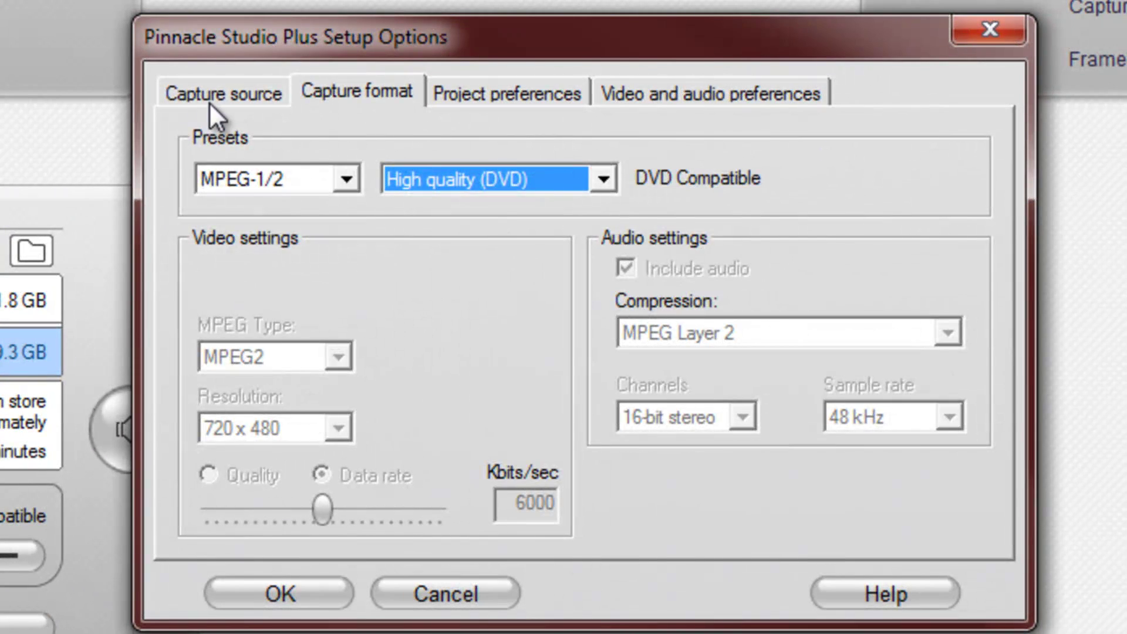
click(208, 102)
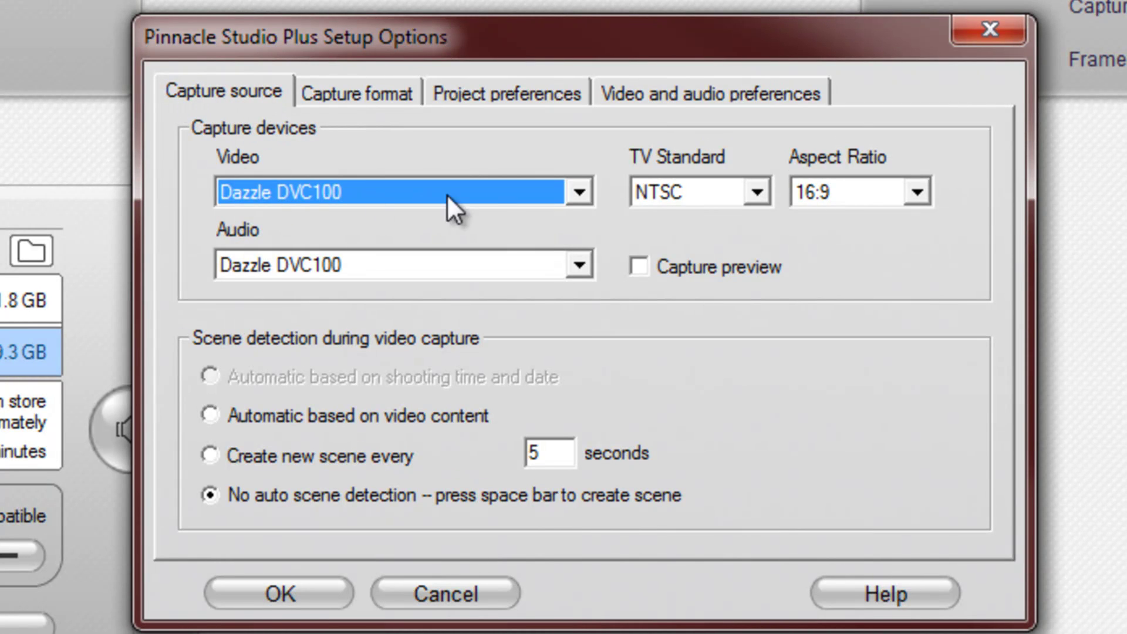
click(469, 193)
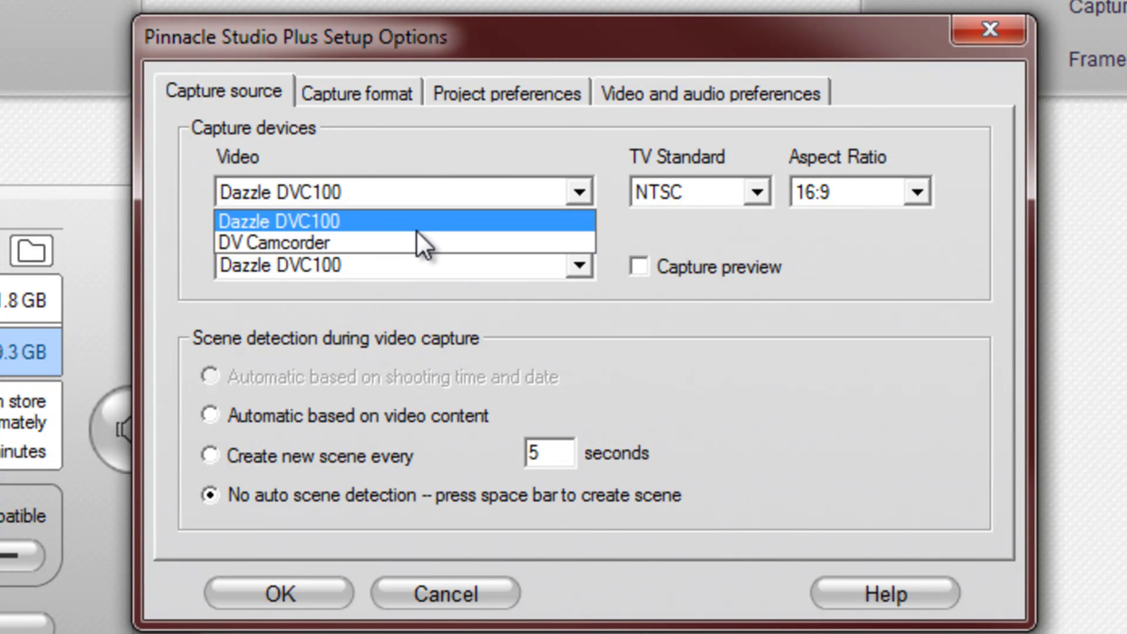
click(284, 221)
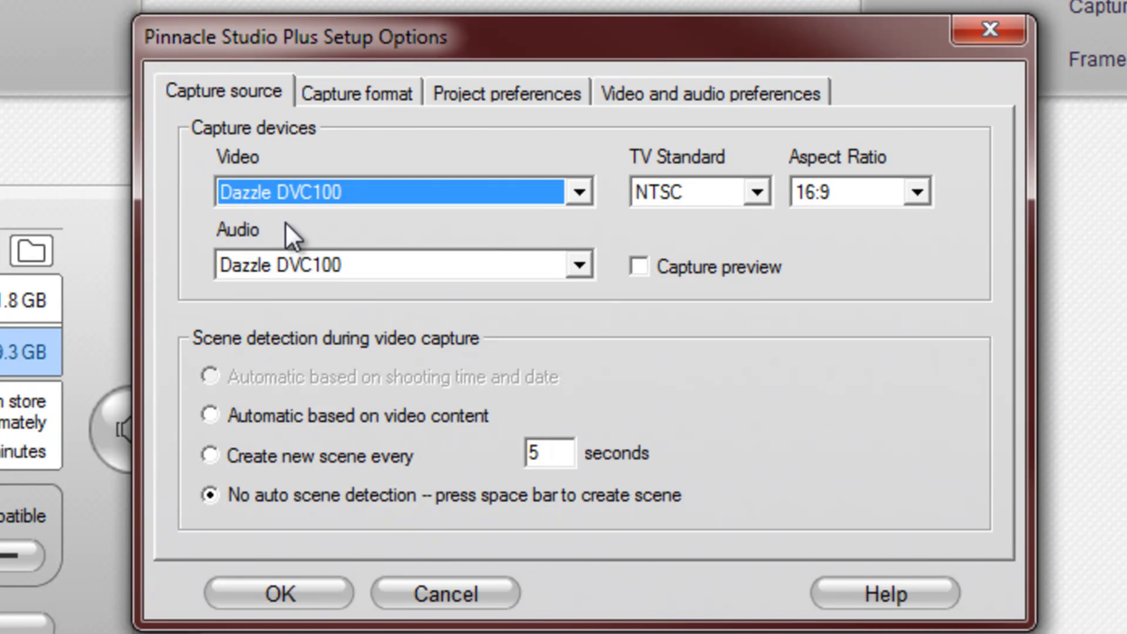
click(704, 201)
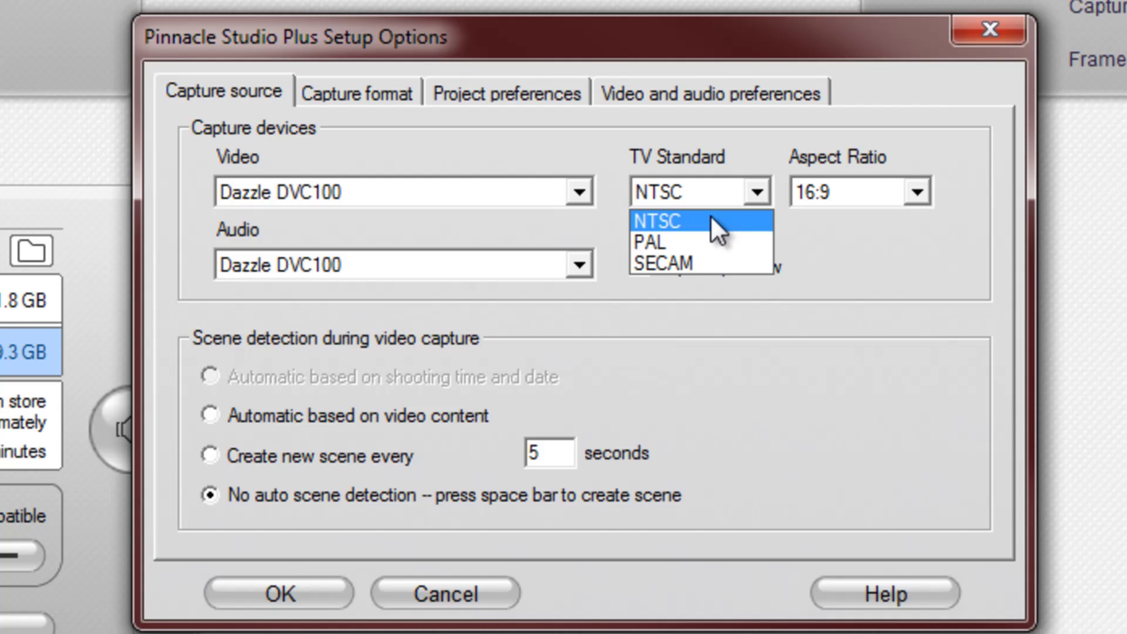
click(689, 220)
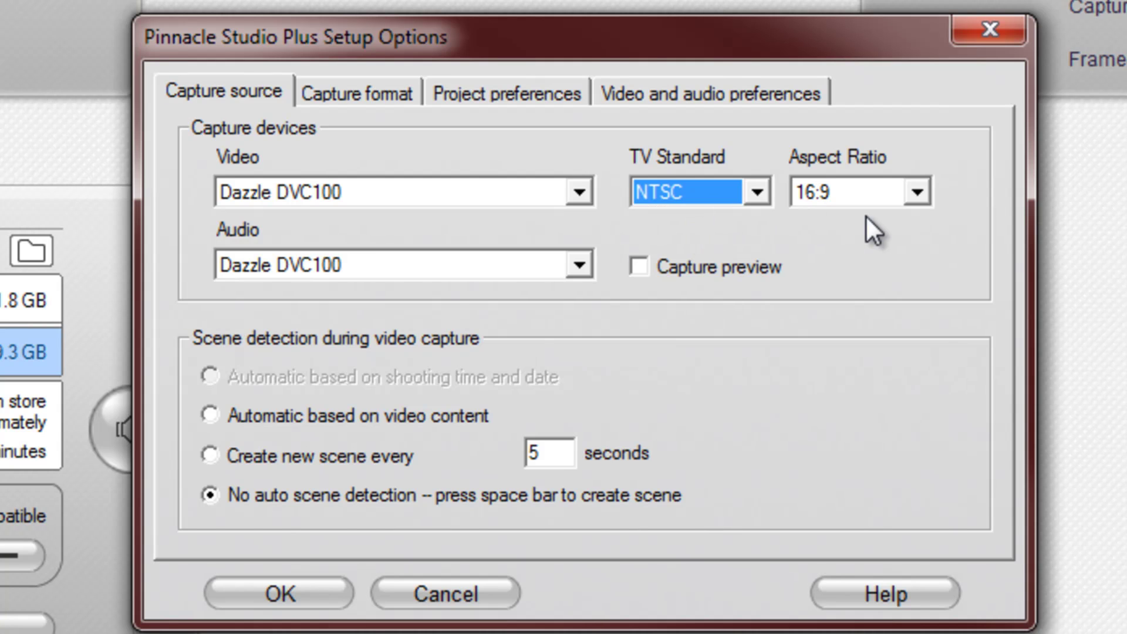
click(874, 196)
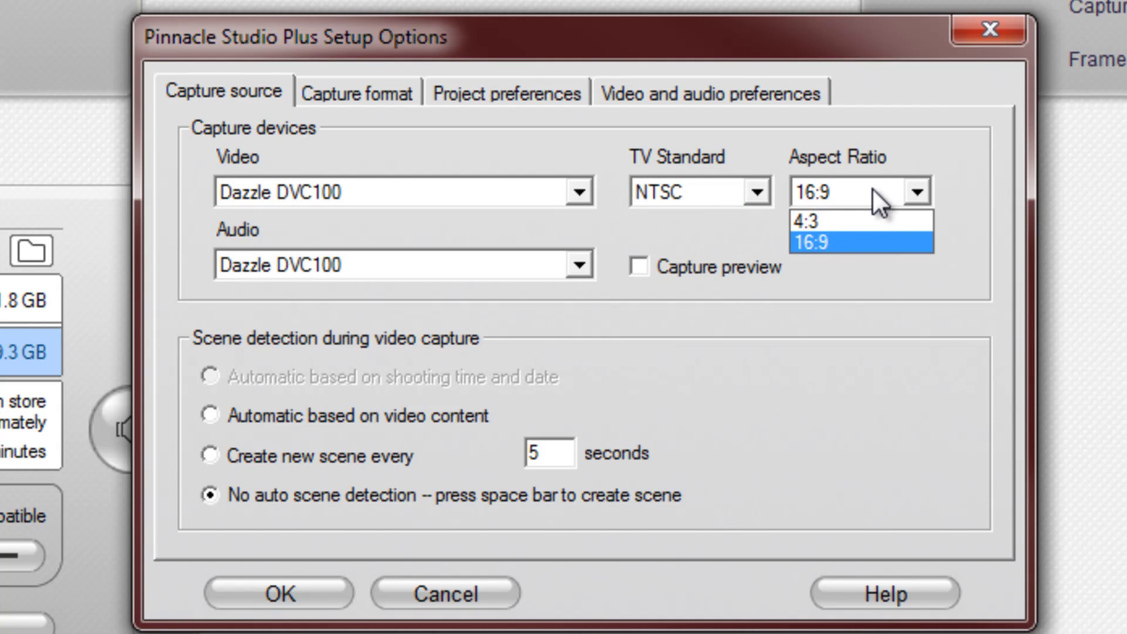
click(833, 239)
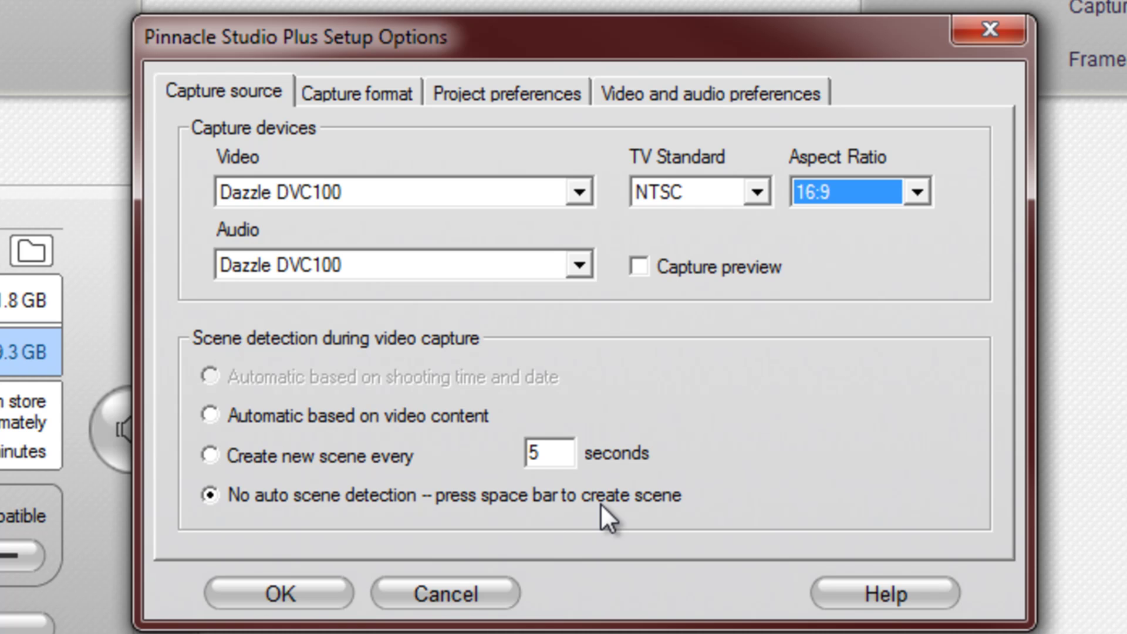
Step: Try the Low quality and Custom capture presets, then return to High quality (DVD)
click(371, 106)
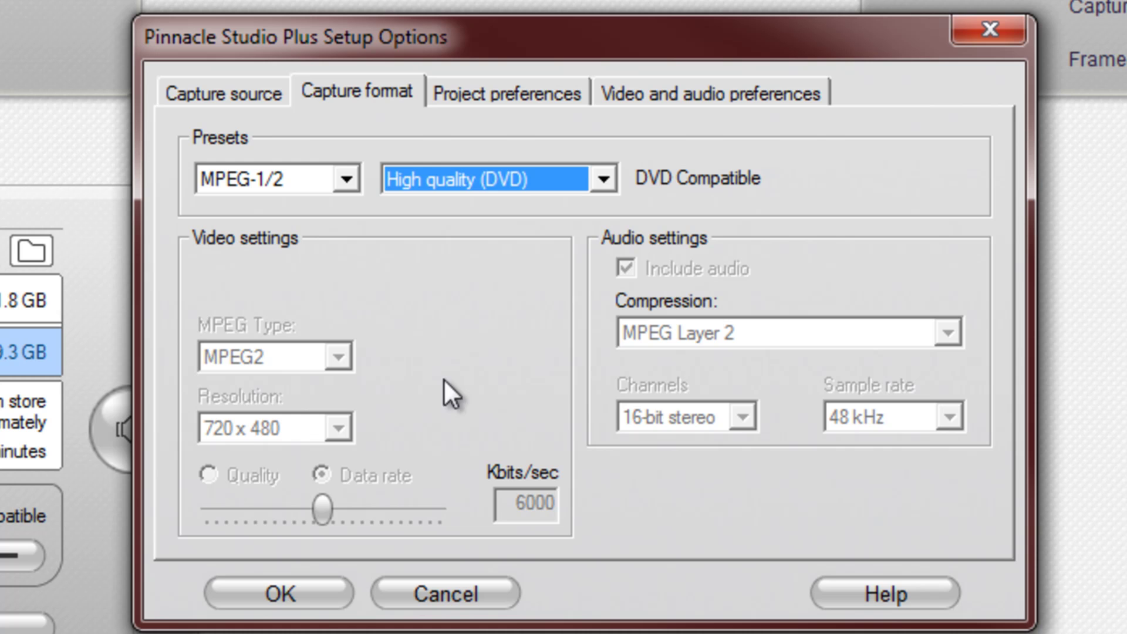
click(603, 179)
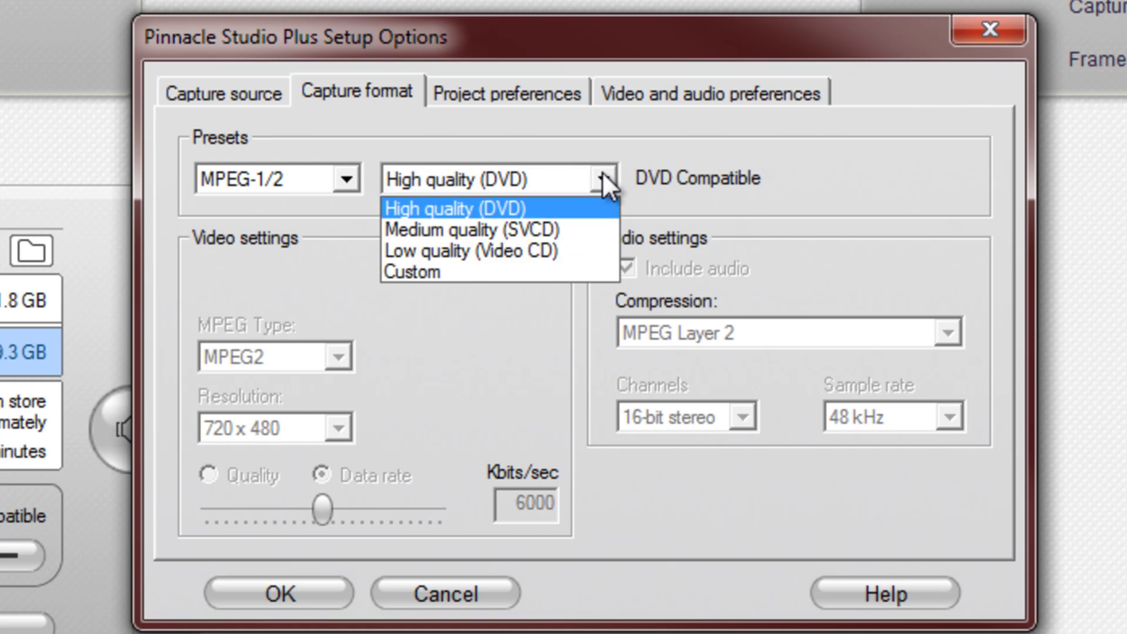
click(472, 253)
click(573, 191)
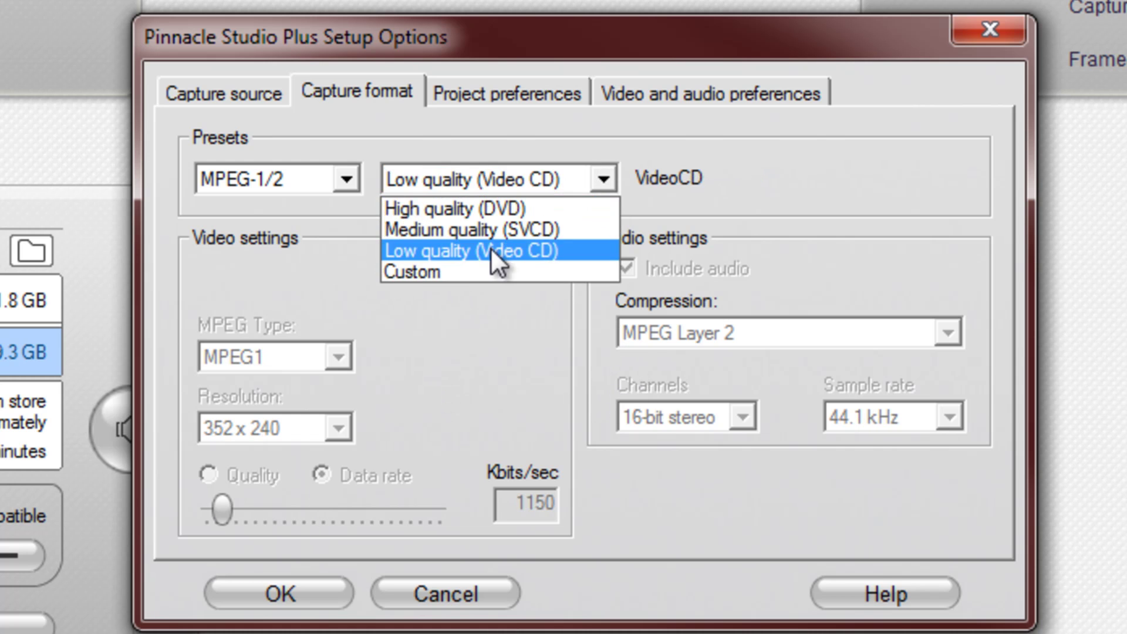
click(464, 264)
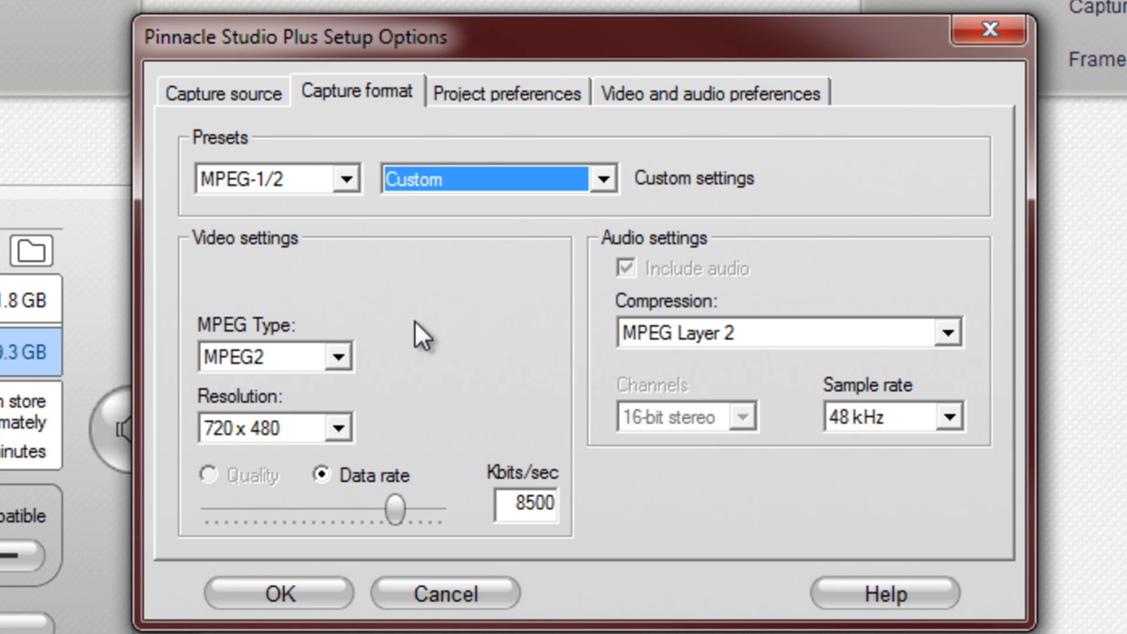
click(599, 178)
click(475, 202)
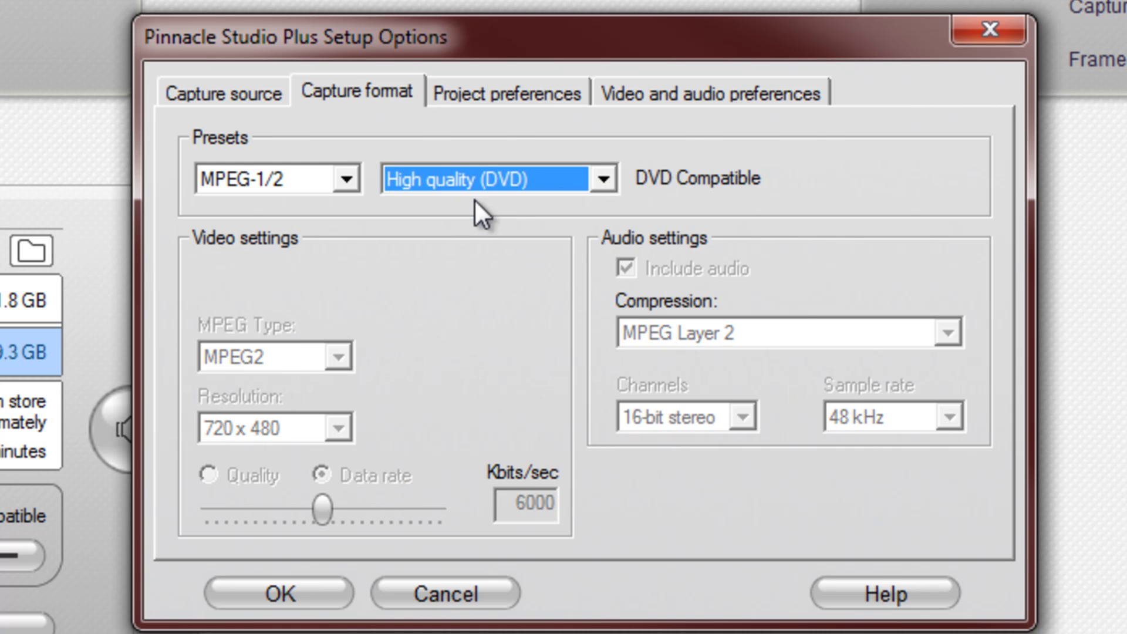
click(502, 111)
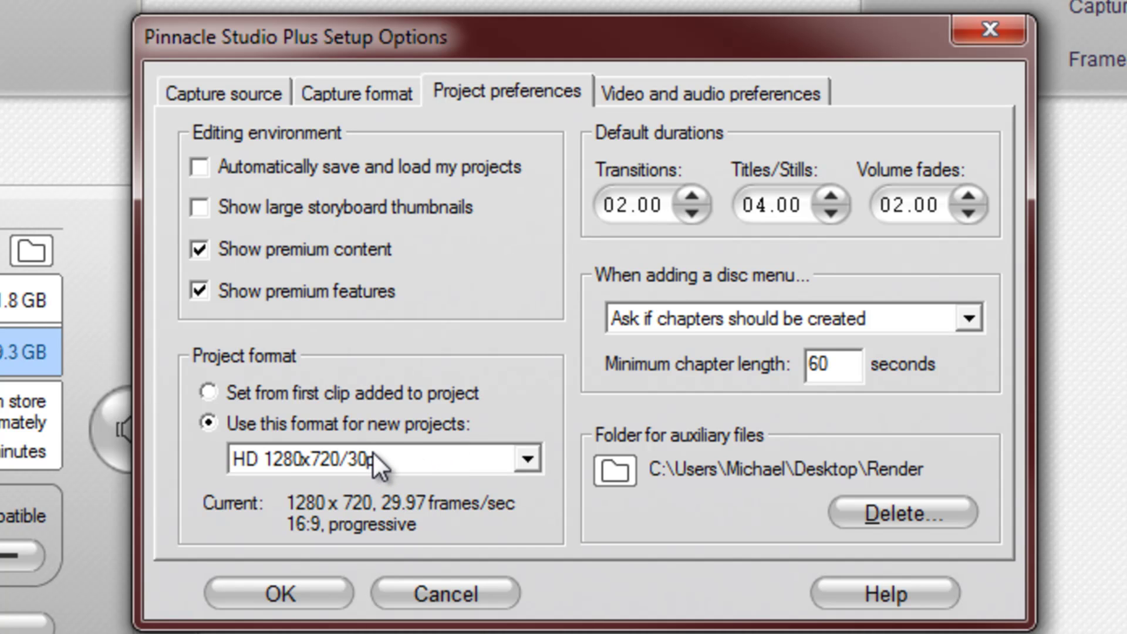
Step: Keep HD 1280x720/30p as the project format, use MPEG-2 background rendering, and confirm setup
click(426, 456)
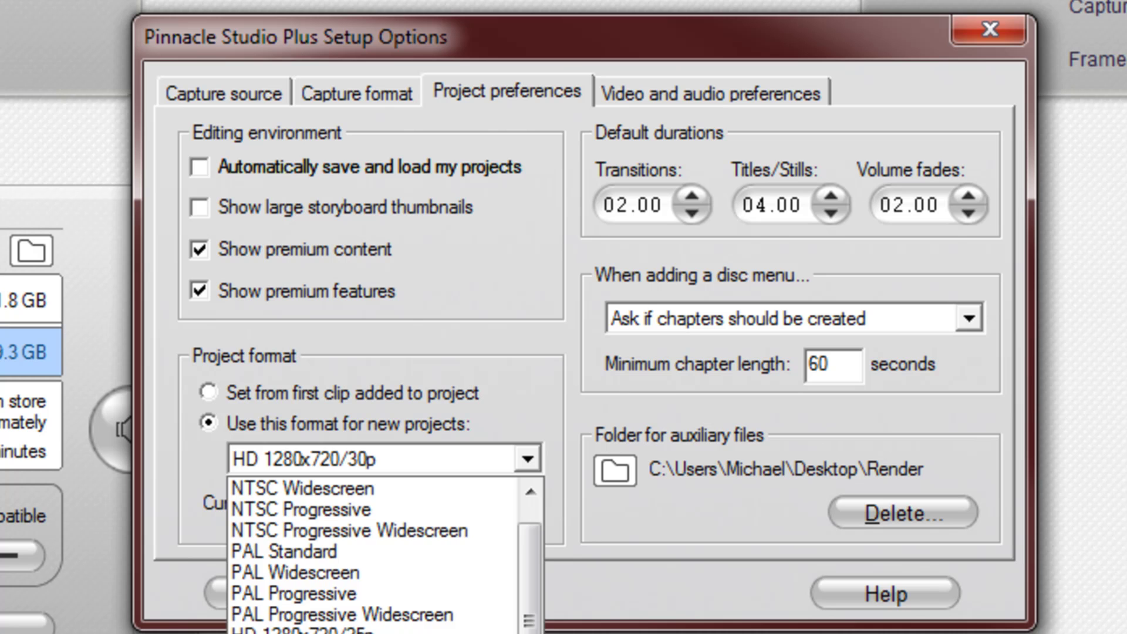
key(Escape)
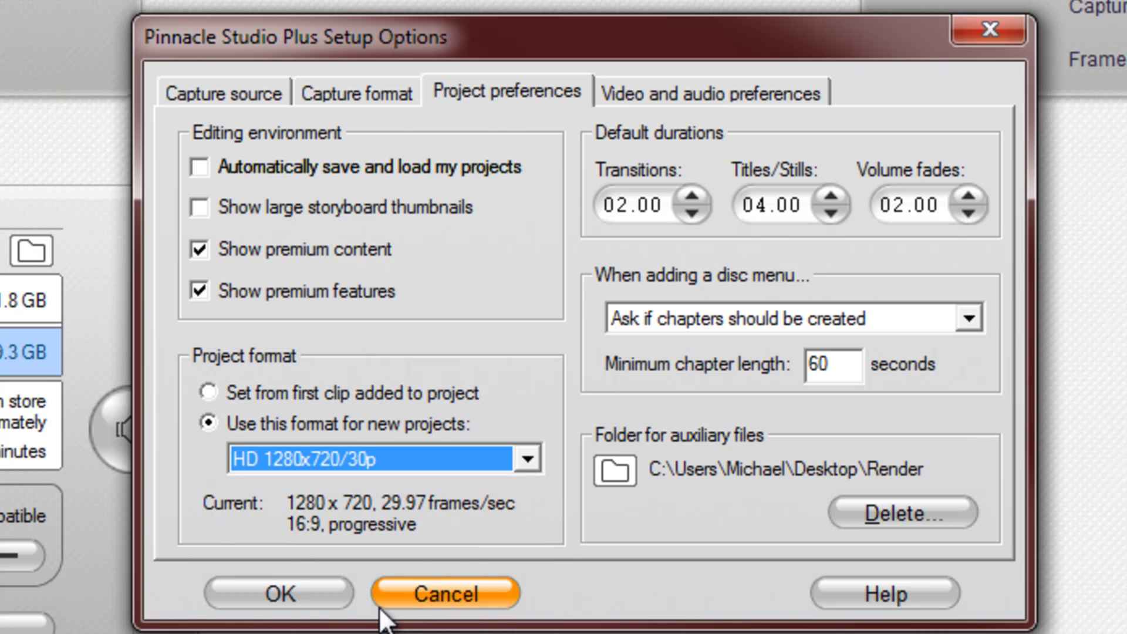
click(728, 88)
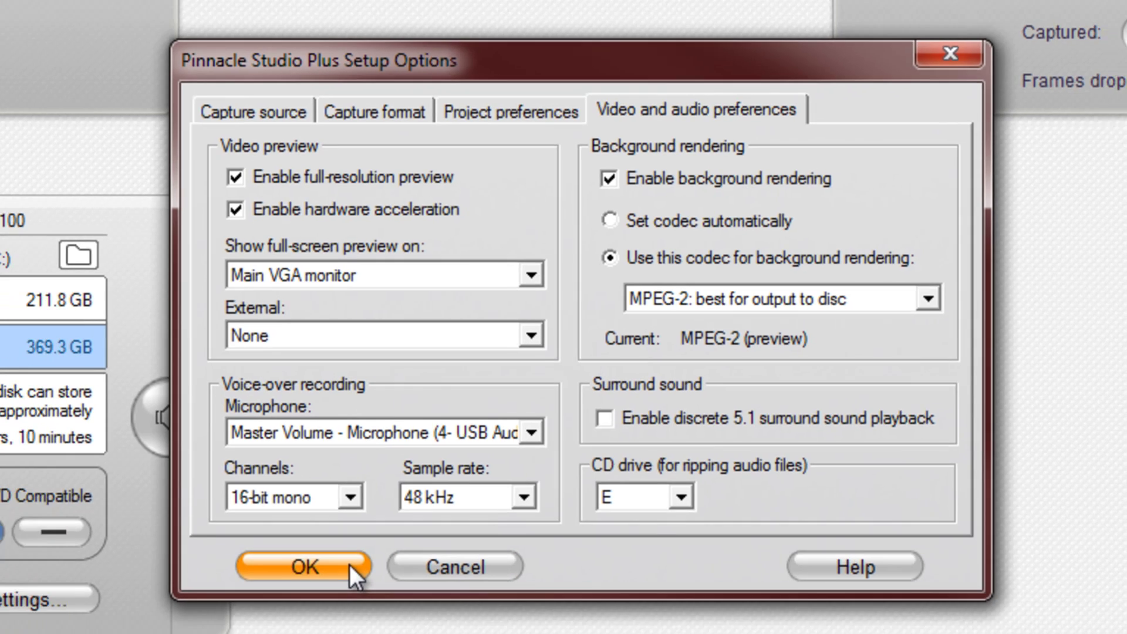
click(332, 593)
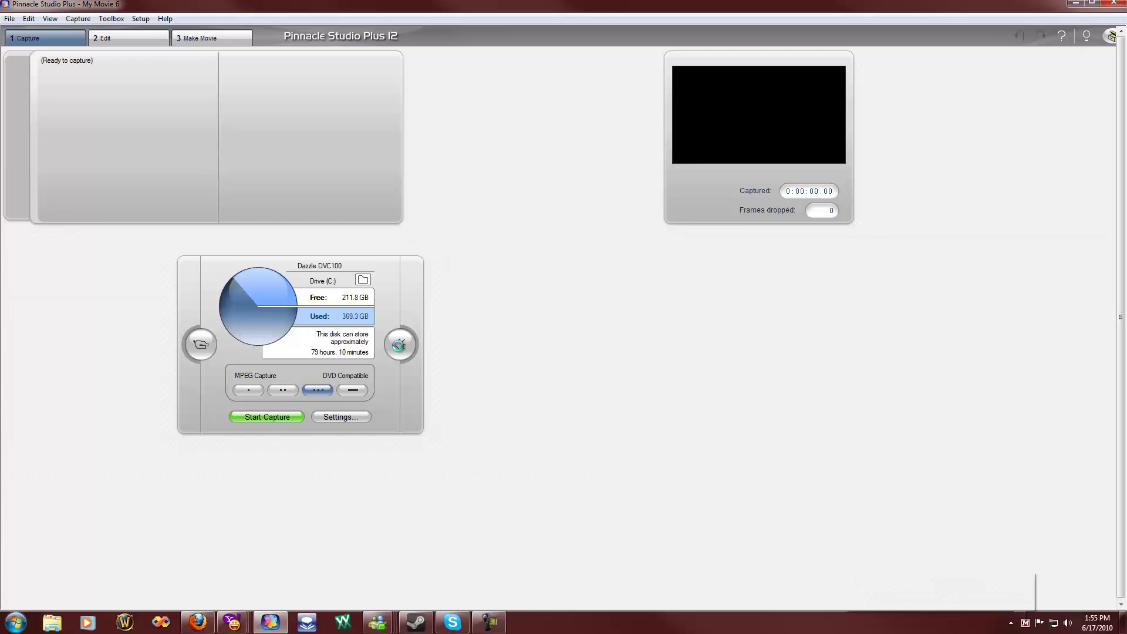
Step: Dismiss the warning and briefly show then hide the audio and video adjustment panels
click(539, 334)
click(409, 347)
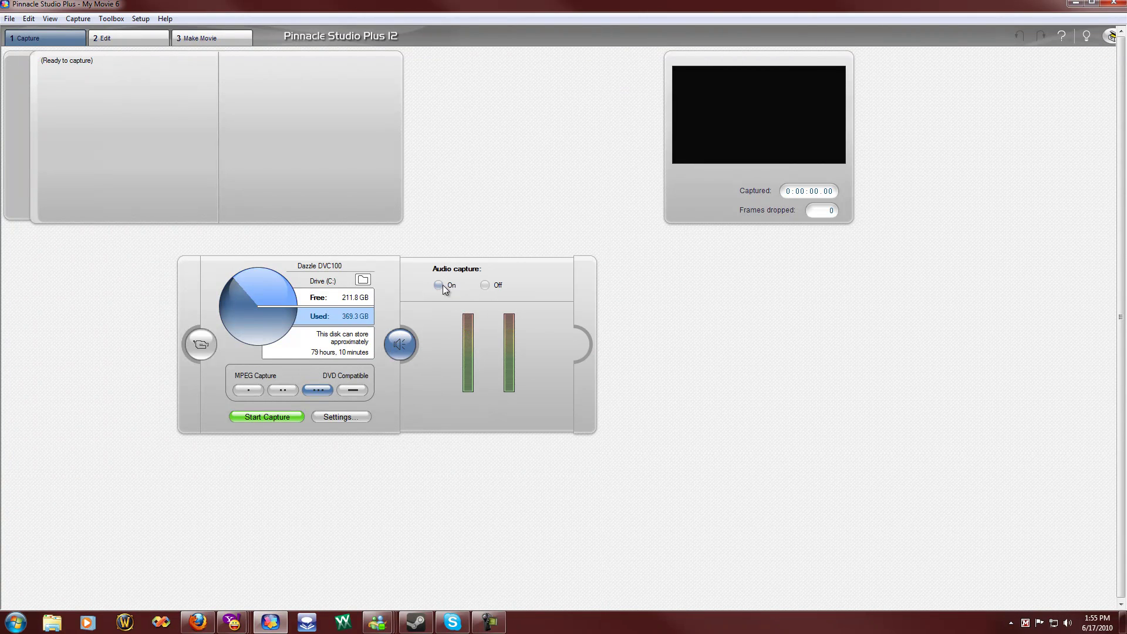
click(400, 343)
click(252, 341)
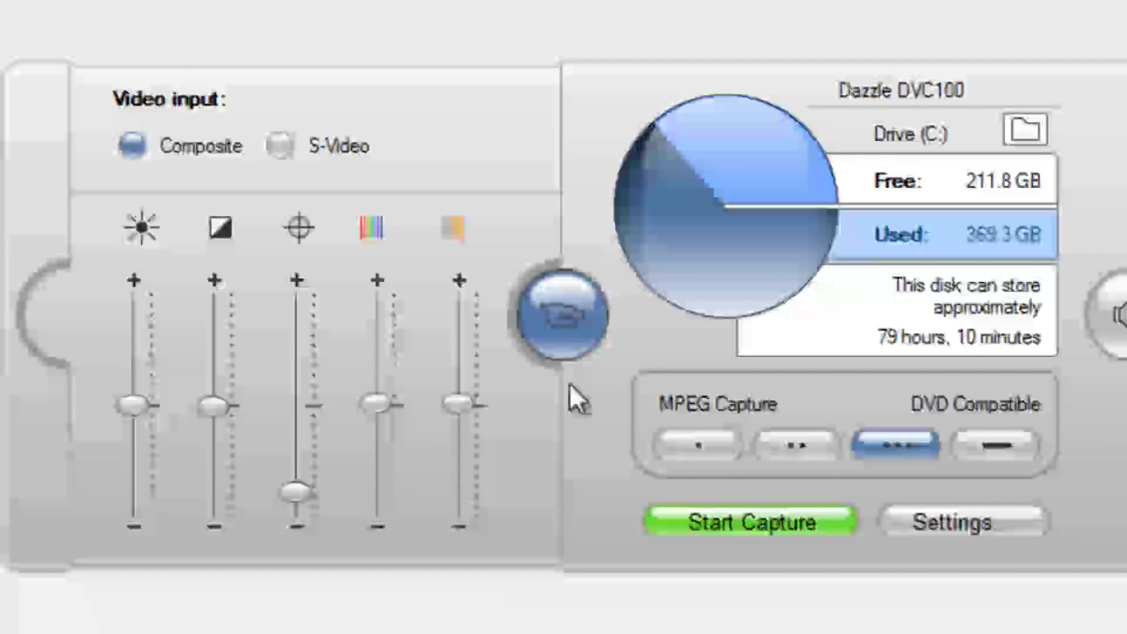
click(556, 348)
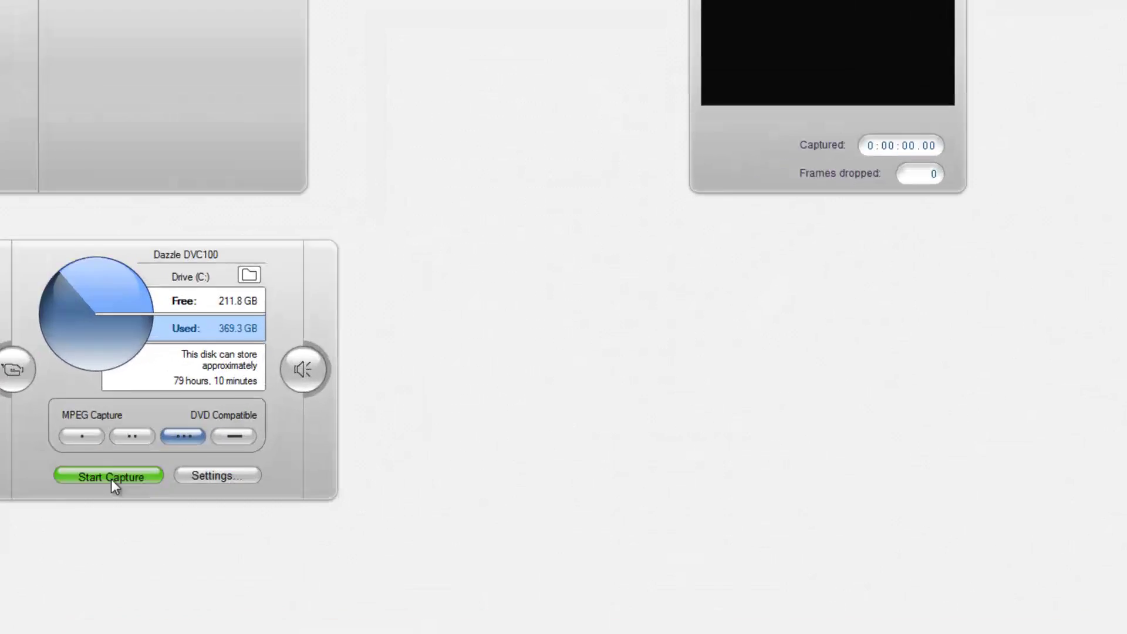
Step: Start a capture, cancel it without recording, and switch to the Edit stage
click(268, 417)
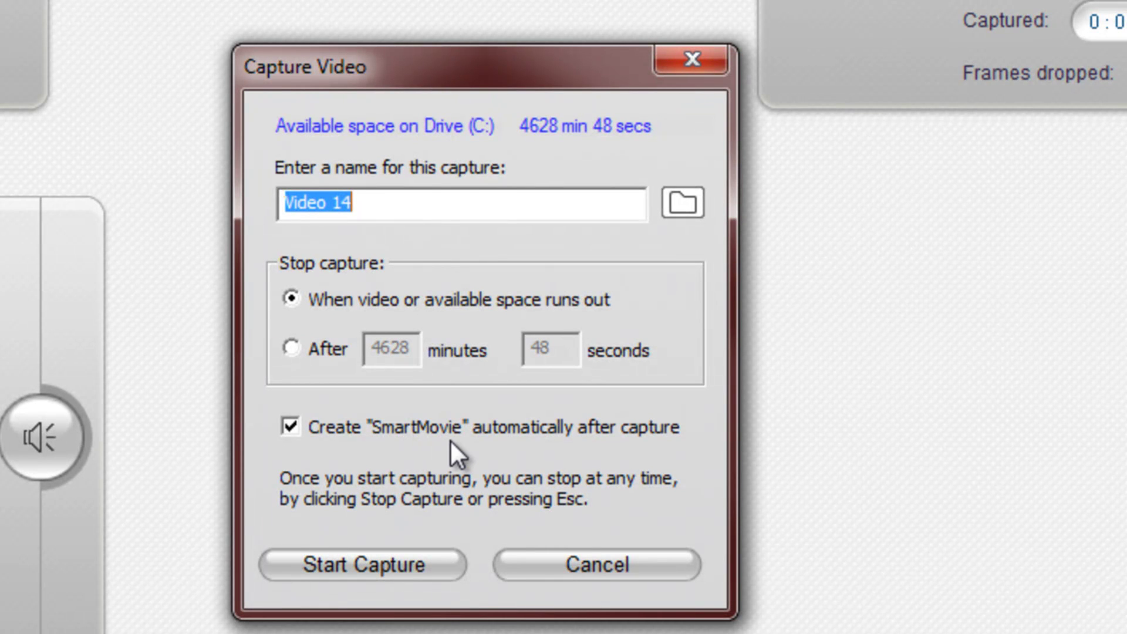
click(599, 566)
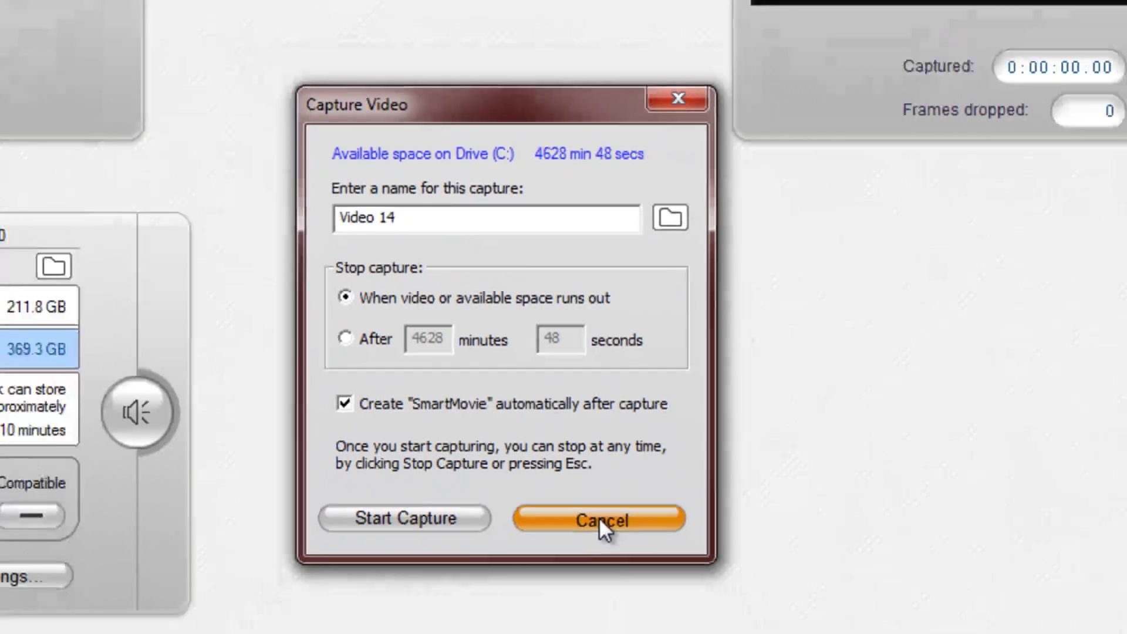
click(600, 521)
click(137, 38)
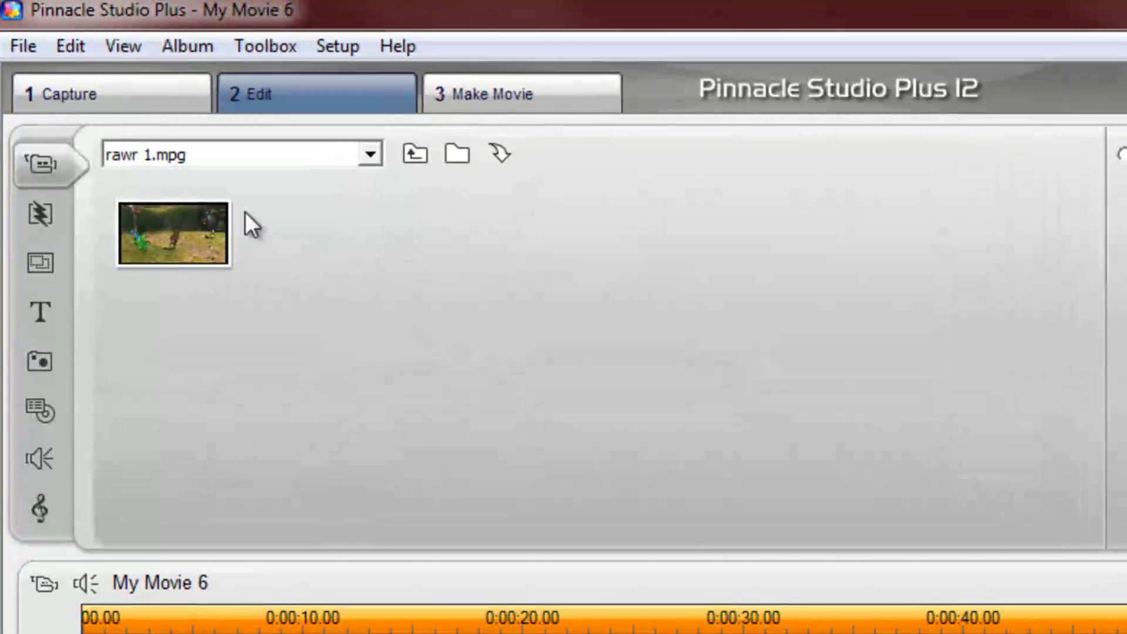
Step: Show the rawr 1.mpg scenes in the album and drag the clip onto the timeline's start
click(334, 150)
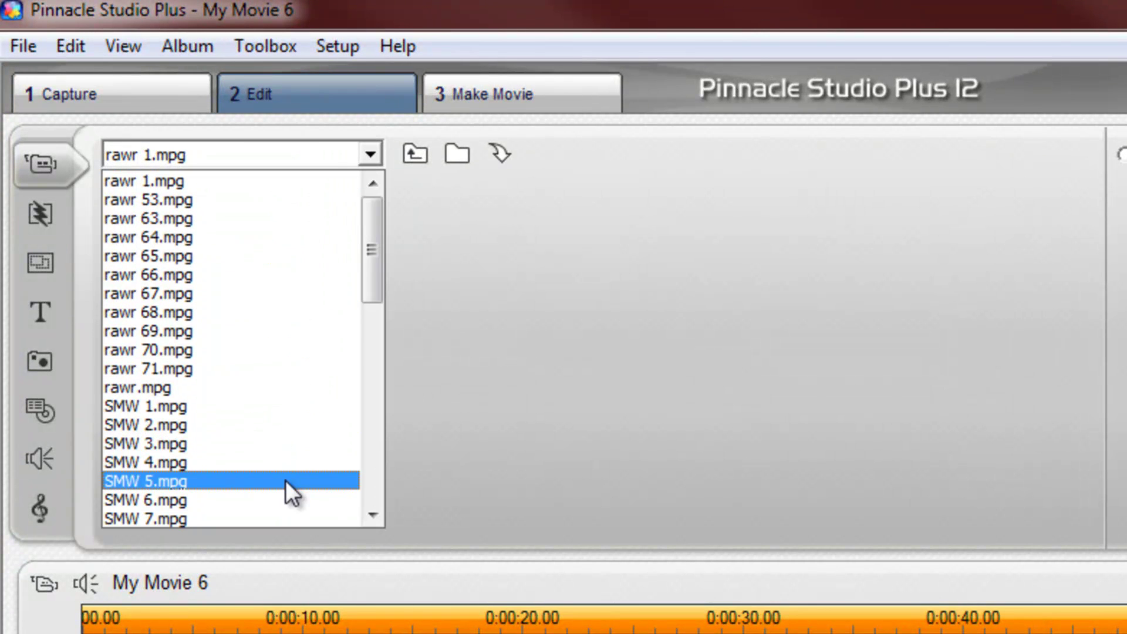
click(206, 187)
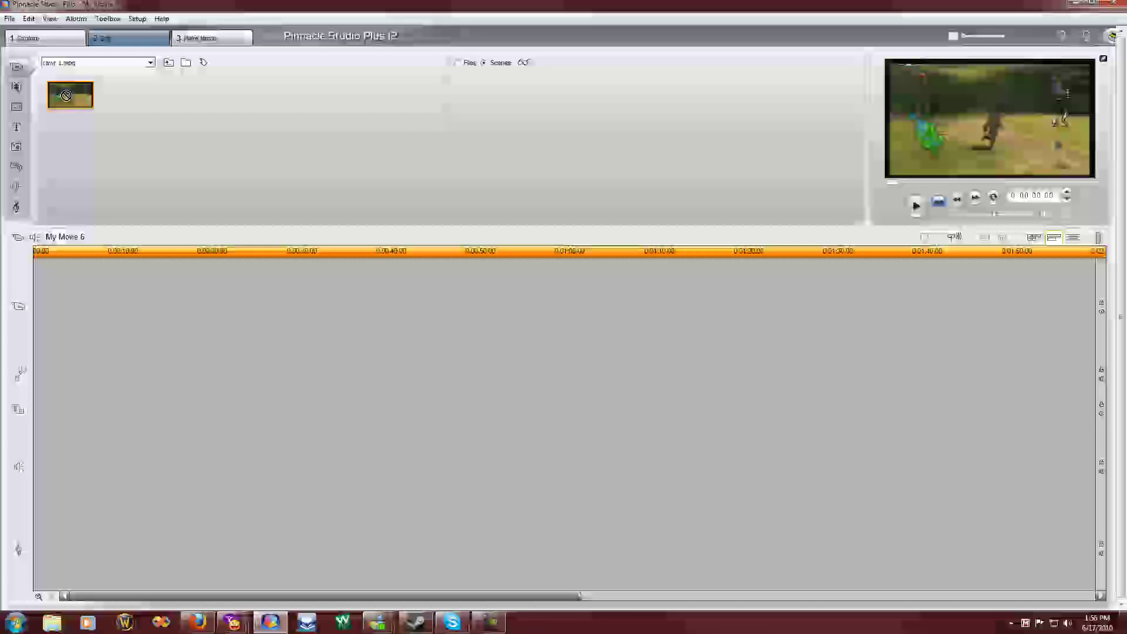
drag(88, 120, 109, 386)
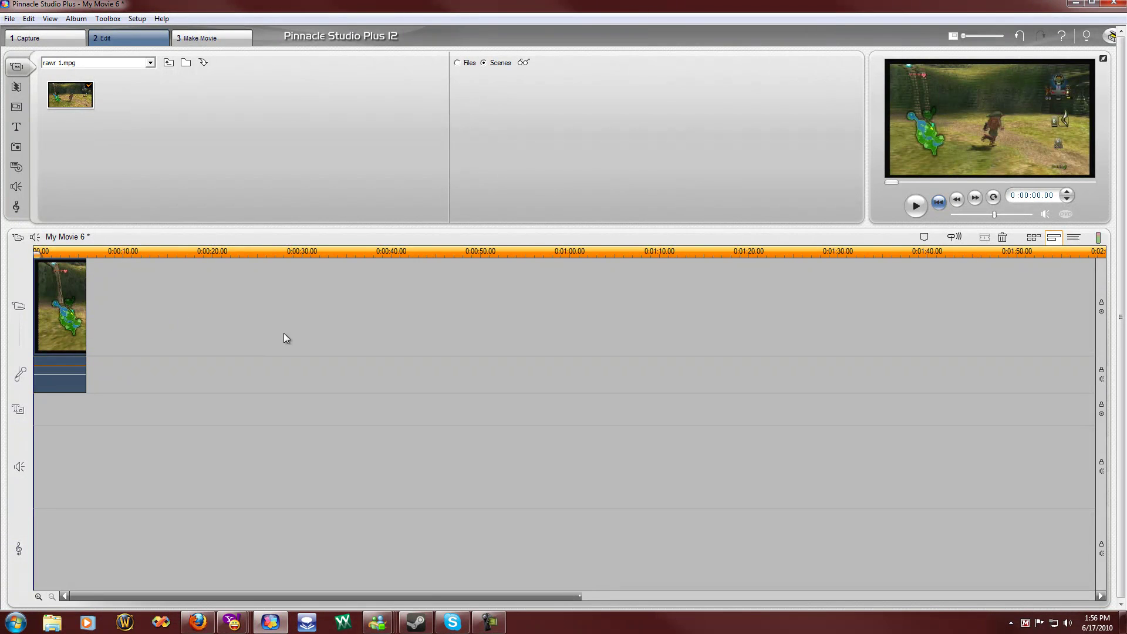
Step: In Make Movie, choose MPEG-4 with the High Definition preset (1280x720, 6000 Kbits/sec) and create the file
click(200, 40)
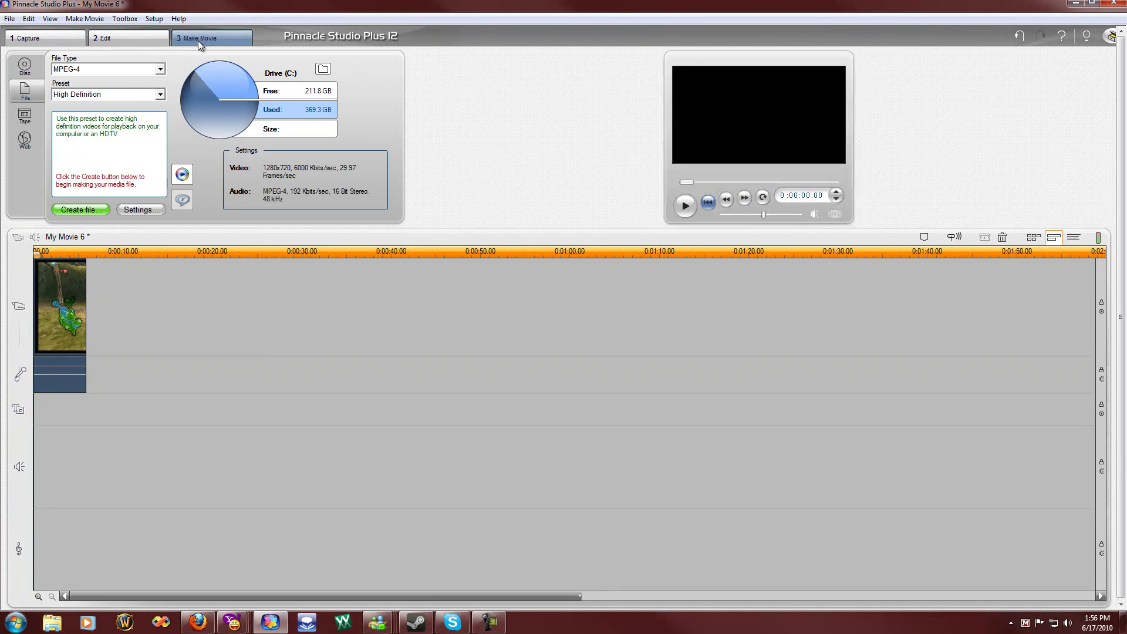
click(158, 70)
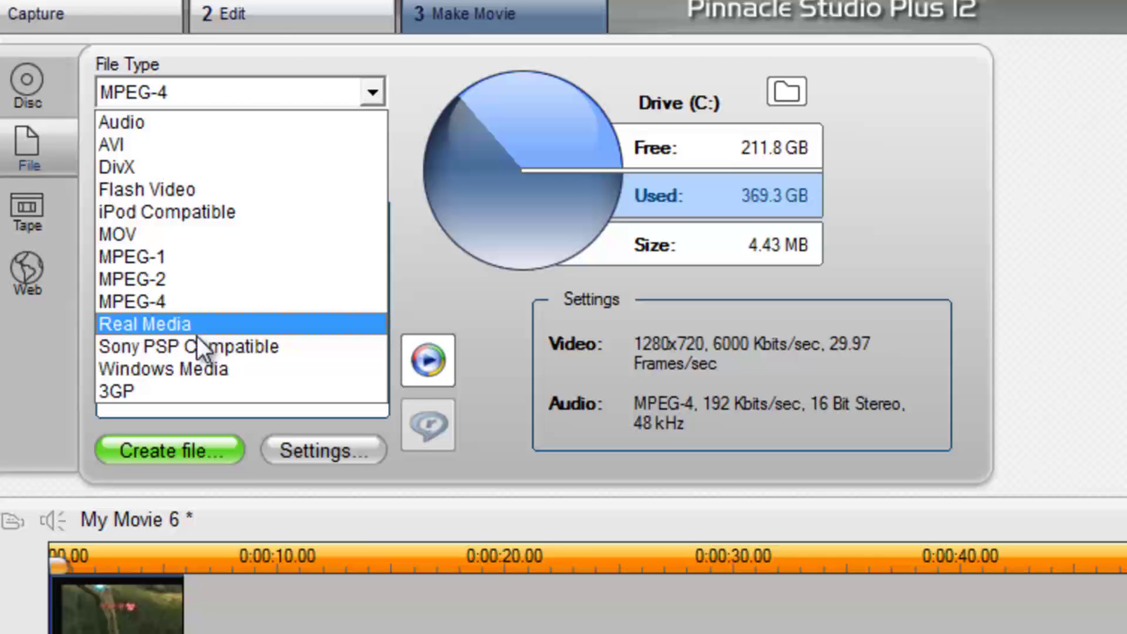
click(191, 304)
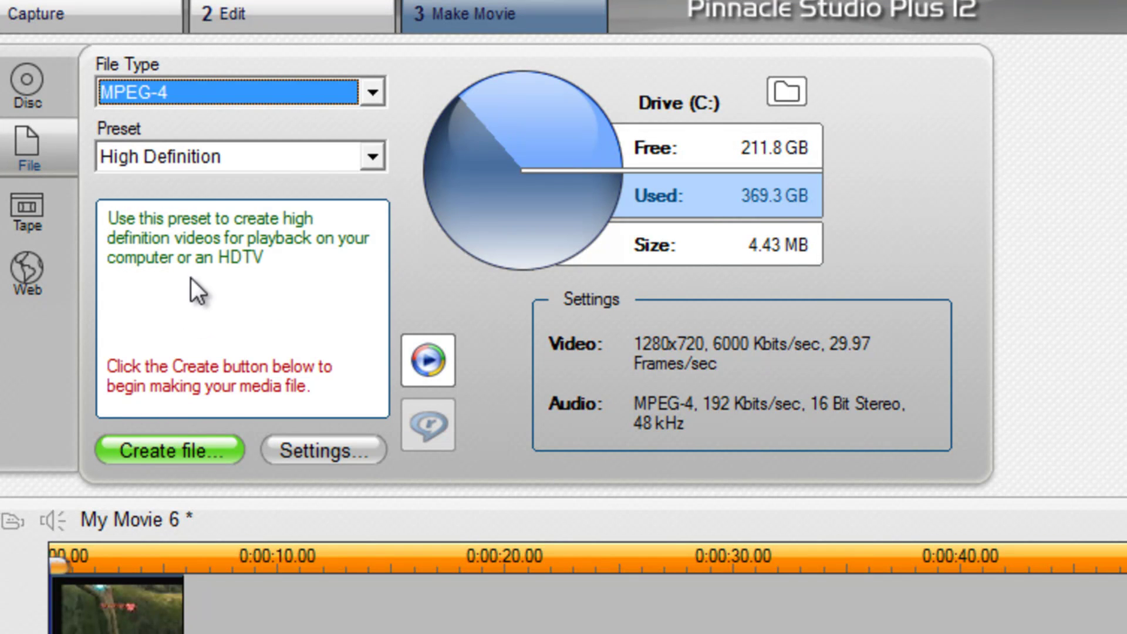
click(221, 158)
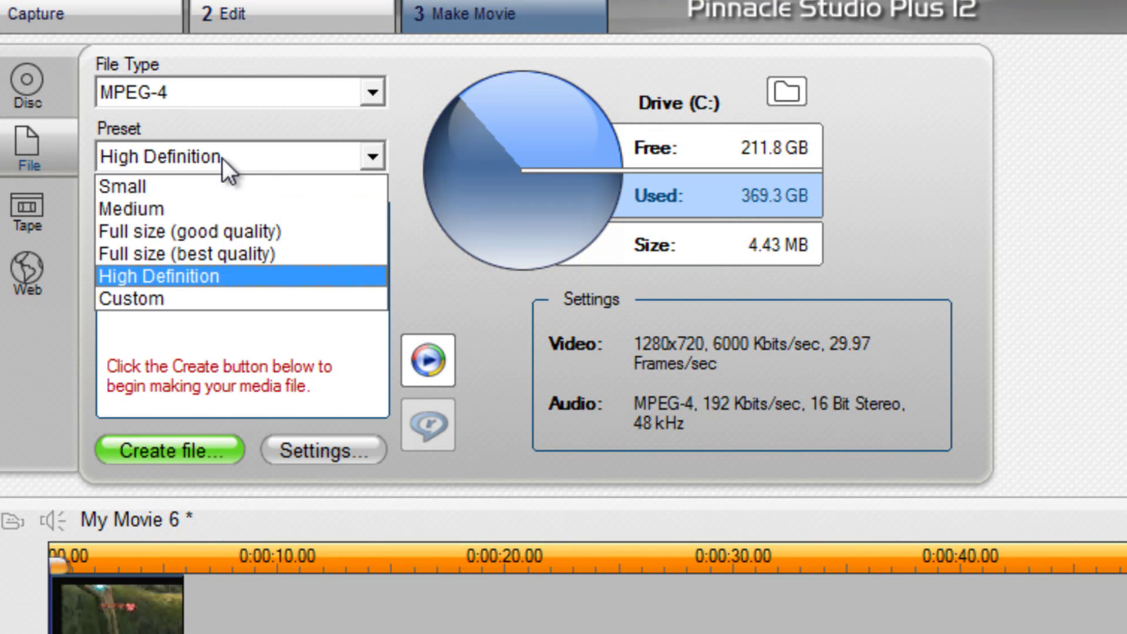
click(259, 230)
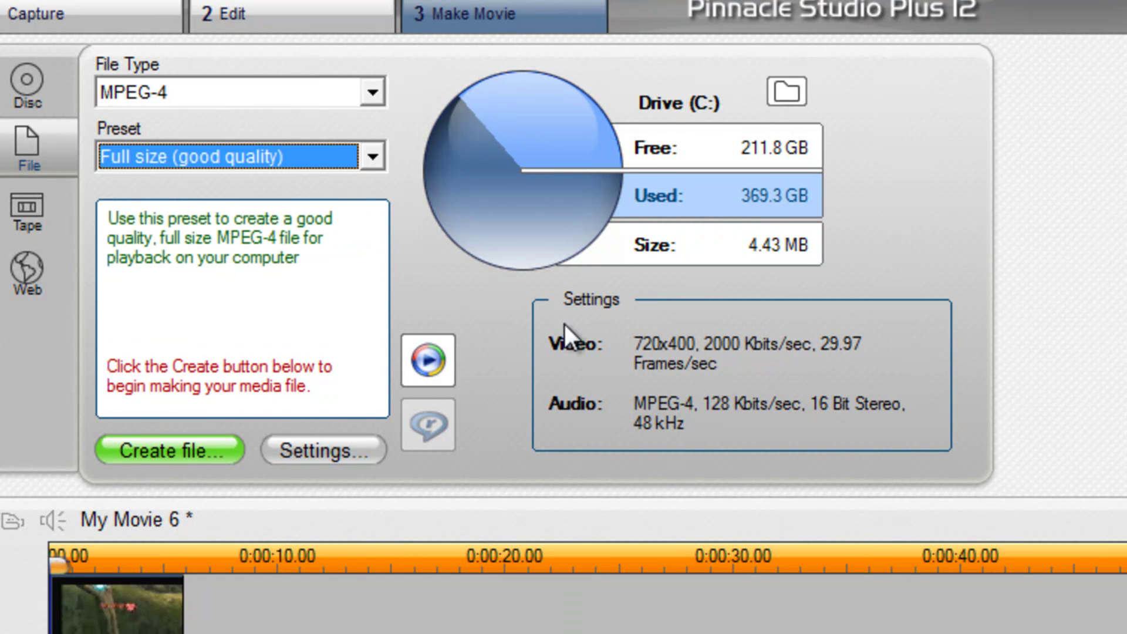
click(316, 142)
click(258, 209)
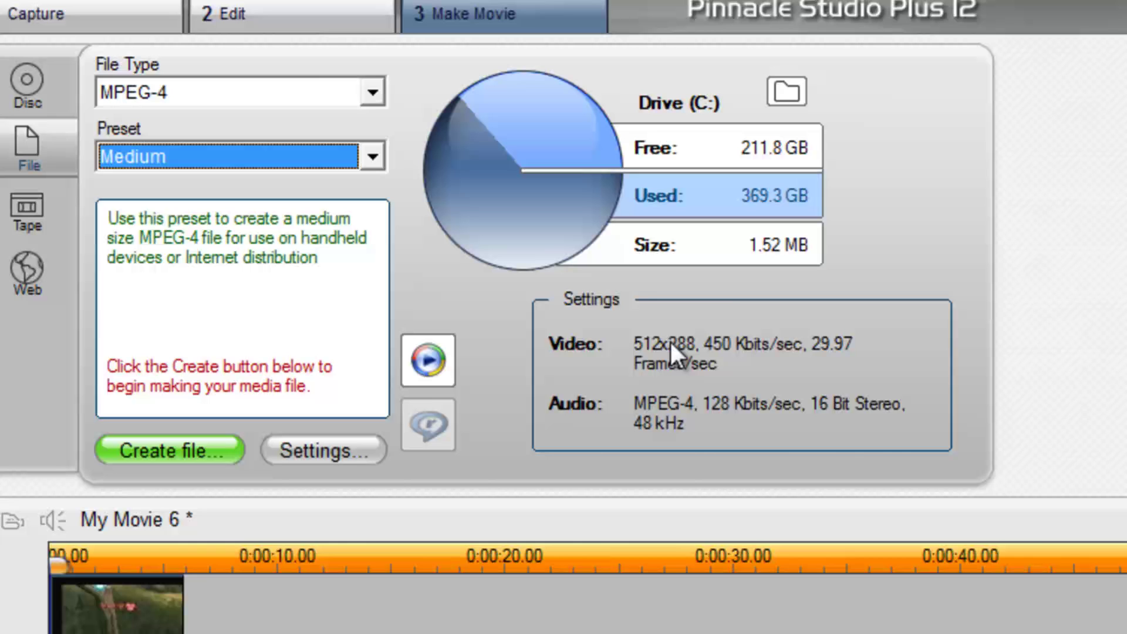
click(346, 165)
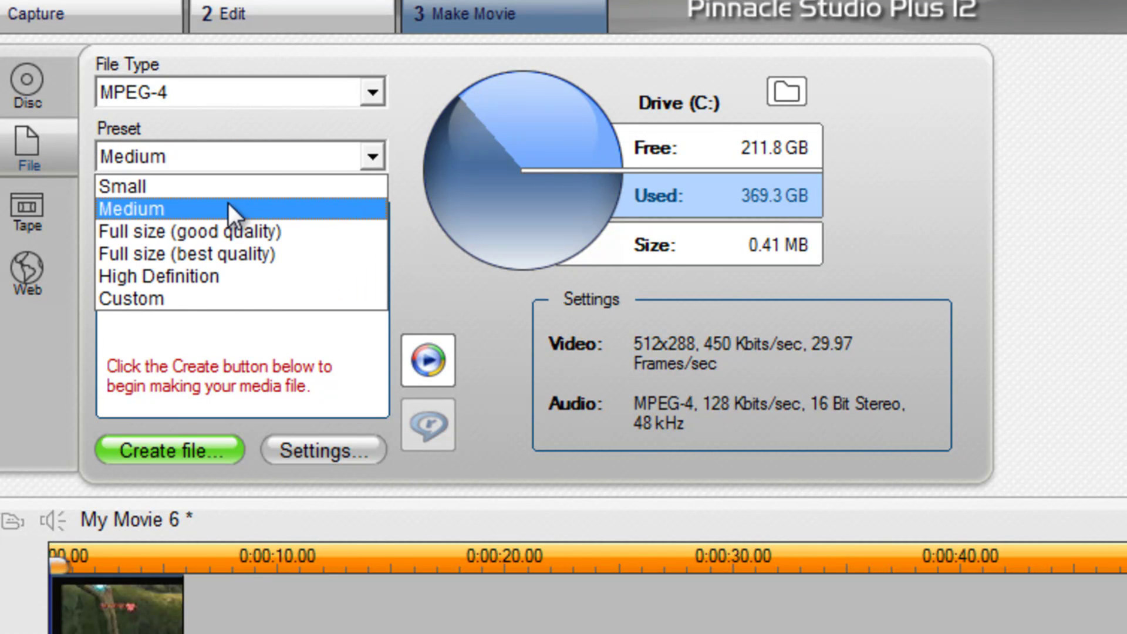
click(206, 276)
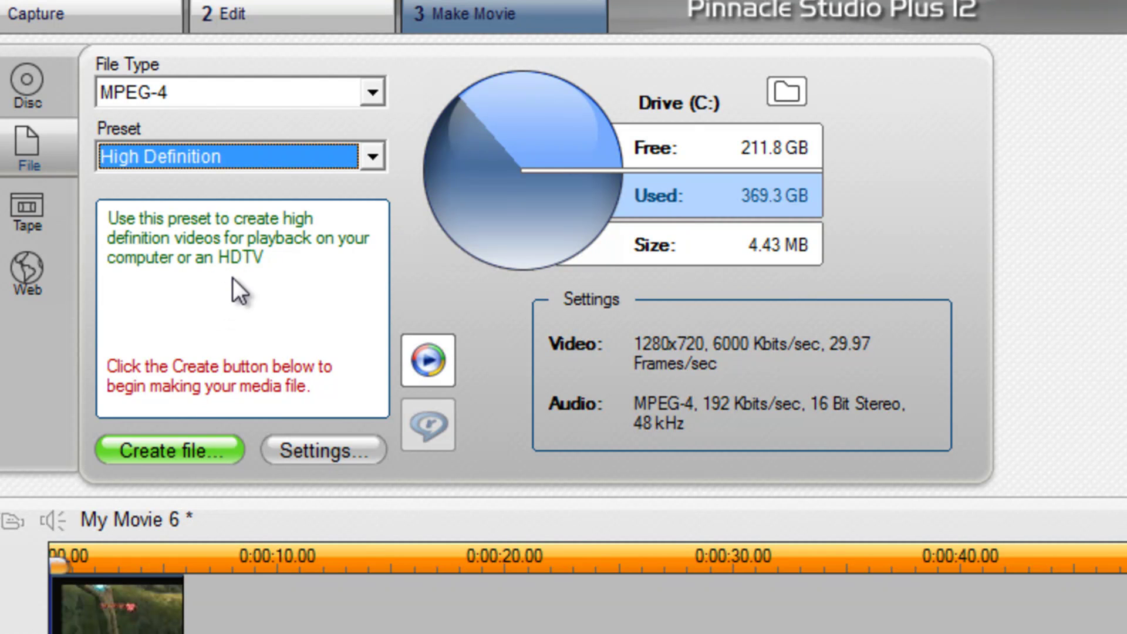
click(175, 459)
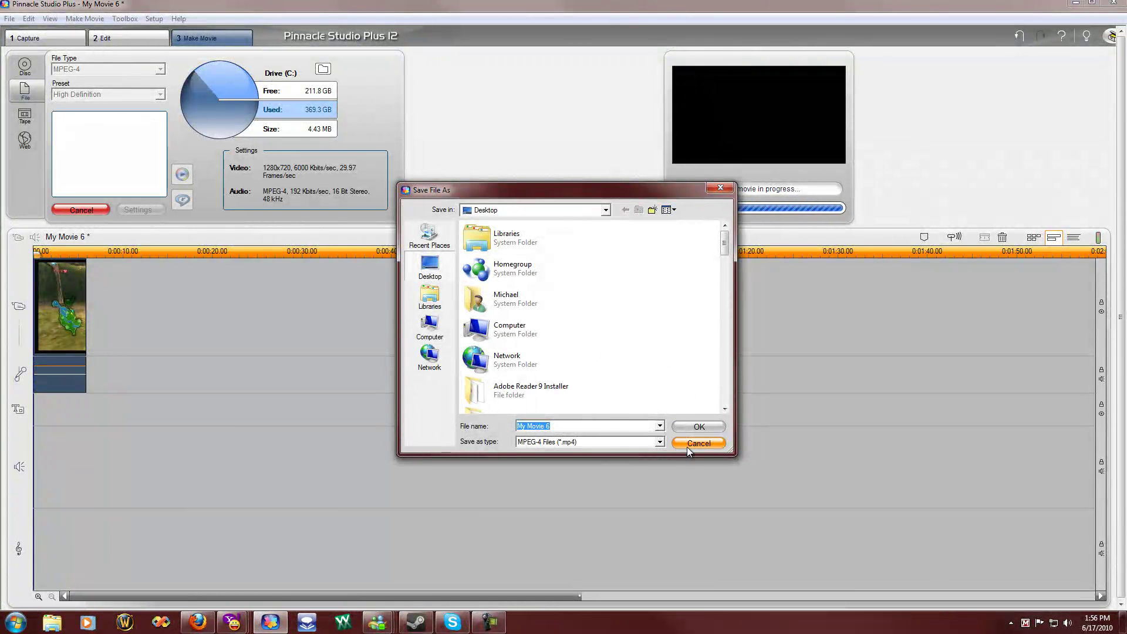
Step: Cancel the Save File As dialog without saving the MPEG-4 movie
click(686, 446)
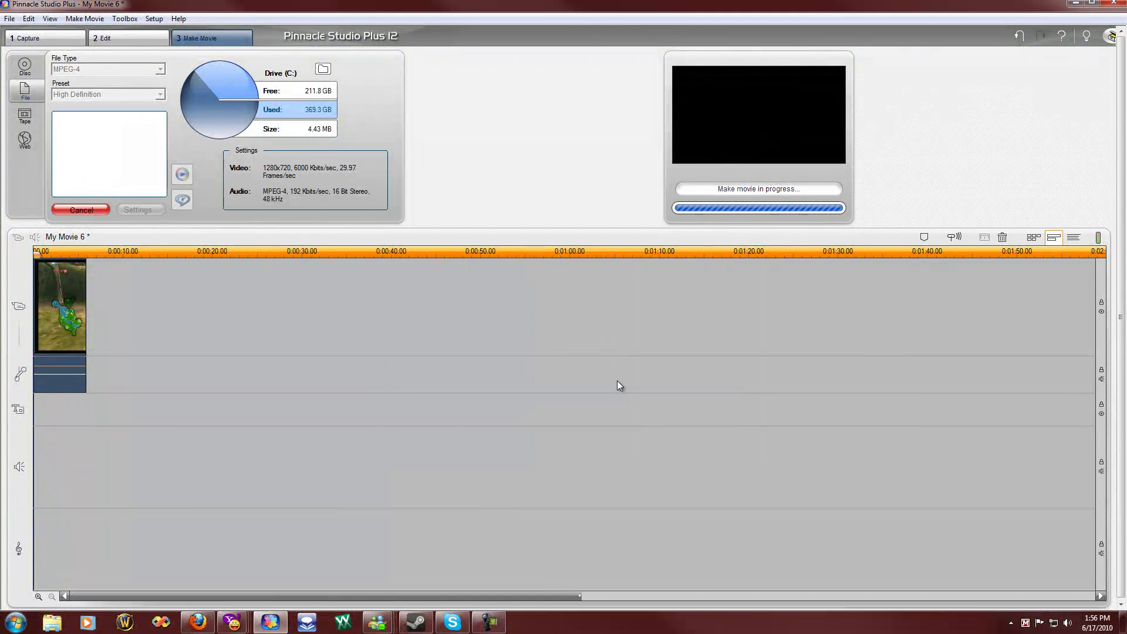